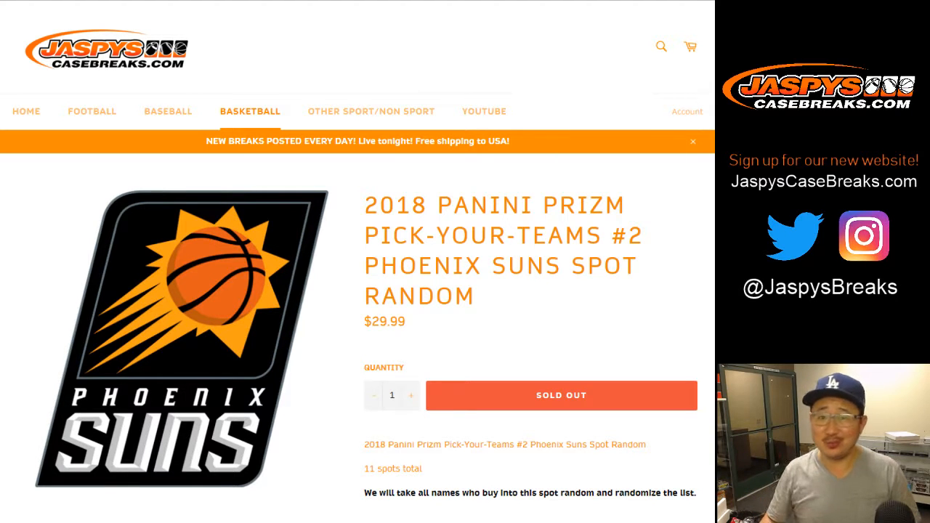
Step: Highlight the Phoenix Suns title row and the prize rows B2 through B11
{"action": "key", "text": "ctrl+Tab"}
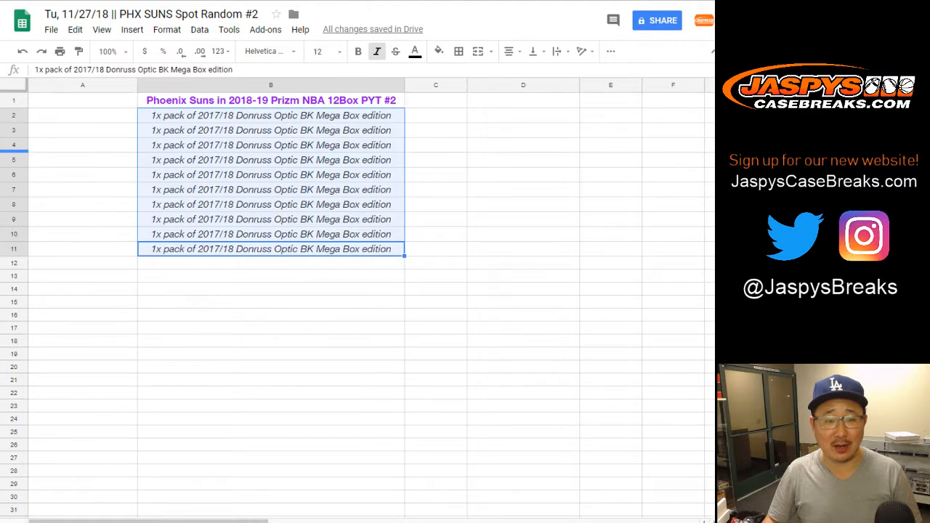
{"action": "left_click", "coordinate": [14, 101]}
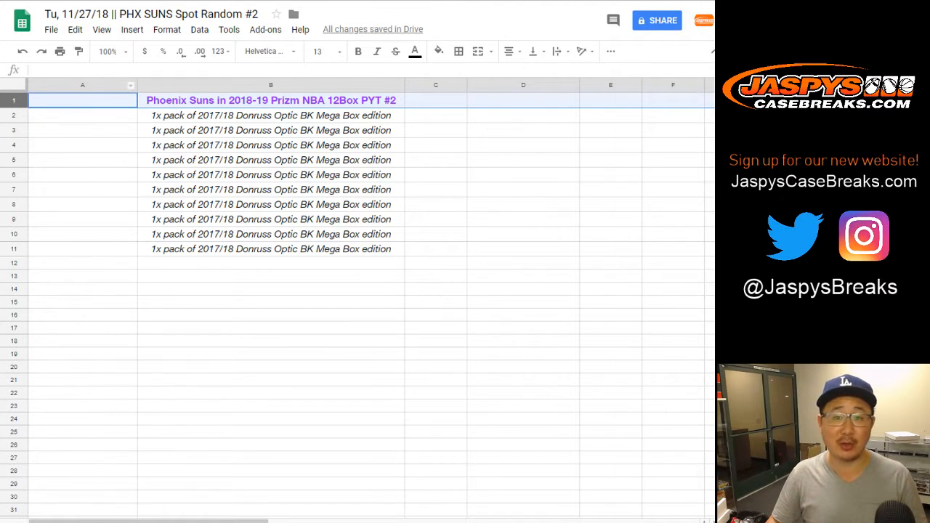
{"action": "left_click", "coordinate": [272, 116]}
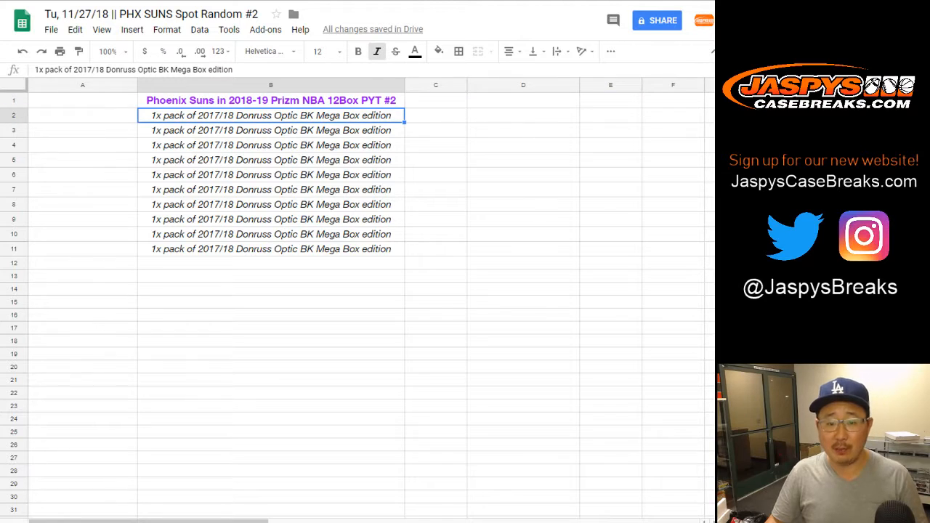
{"action": "key", "text": "ctrl+shift+Down"}
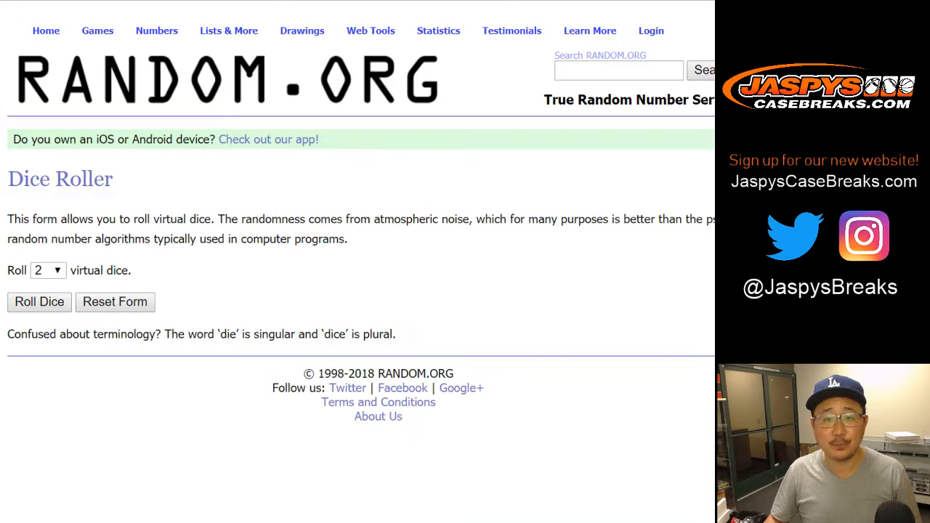
Step: Roll the two dice (2 and 3) and shuffle the 11 buyer names twice
{"action": "left_click", "coordinate": [39, 301]}
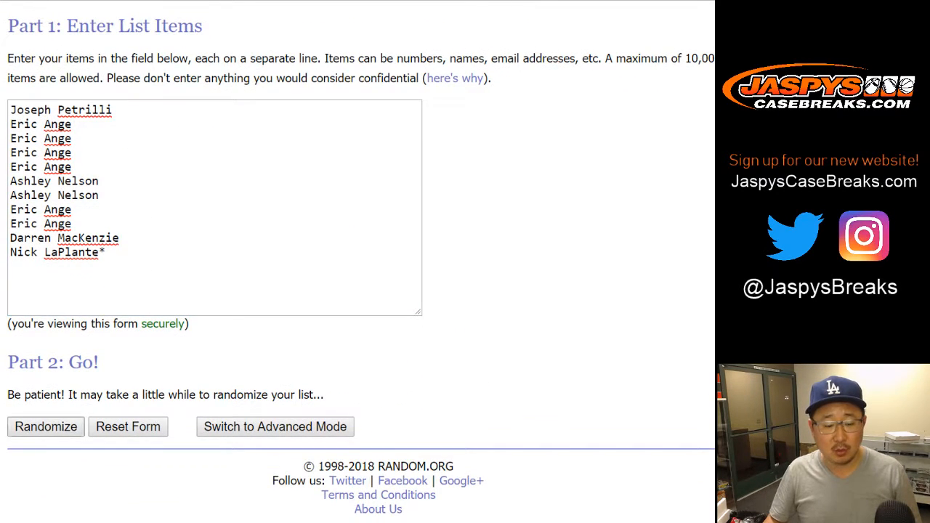
{"action": "left_click", "coordinate": [45, 427]}
{"action": "left_click", "coordinate": [32, 502]}
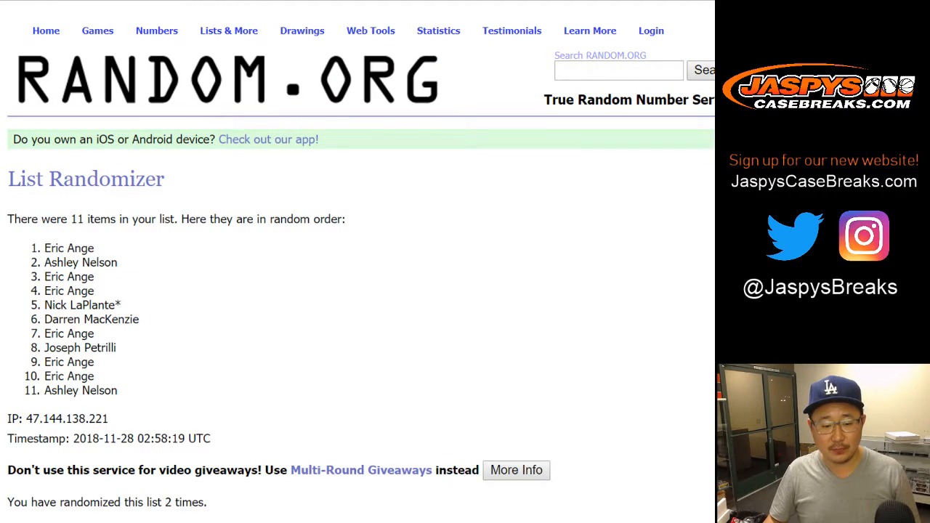
Step: Re-randomize the buyer list until the counter reads five times
{"action": "key", "text": "F5"}
{"action": "key", "text": "F5"}
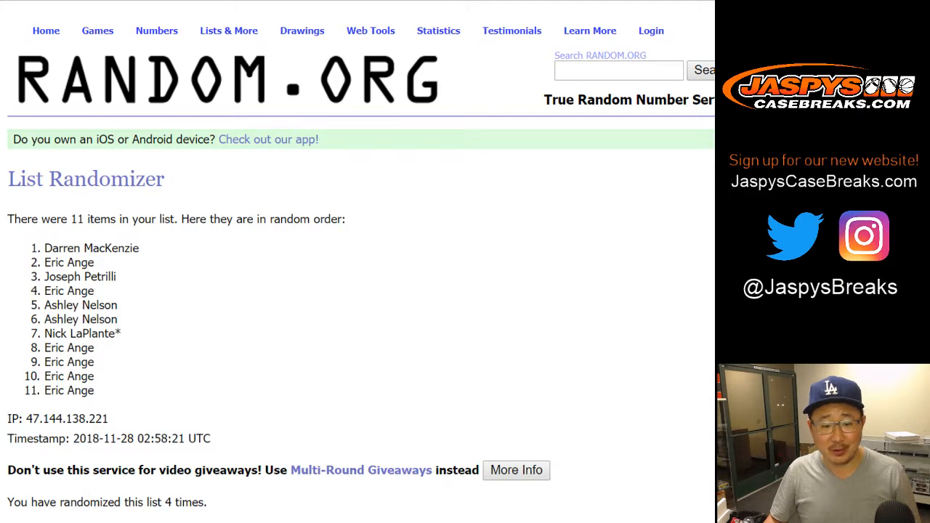
{"action": "scroll", "coordinate": [291, 290], "scroll_direction": "down", "scroll_amount": 3}
{"action": "double_click", "coordinate": [184, 394]}
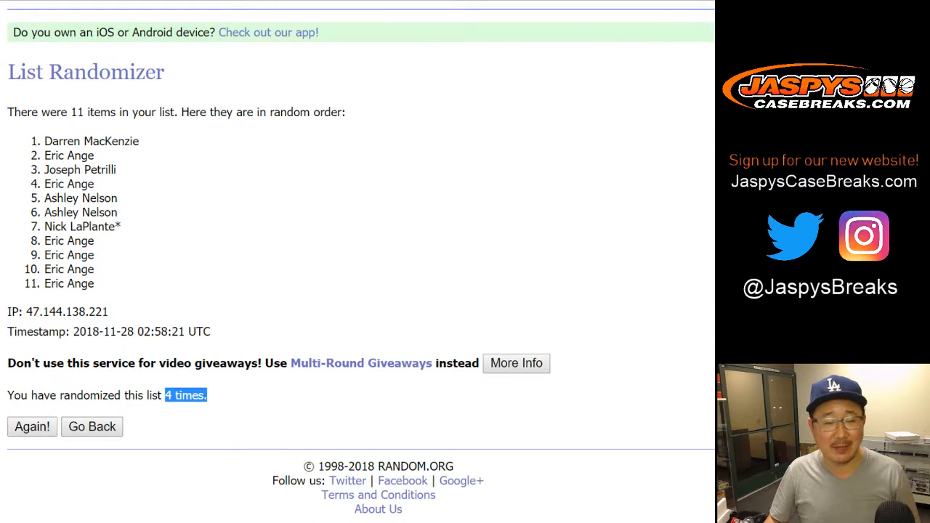
{"action": "key", "text": "F5"}
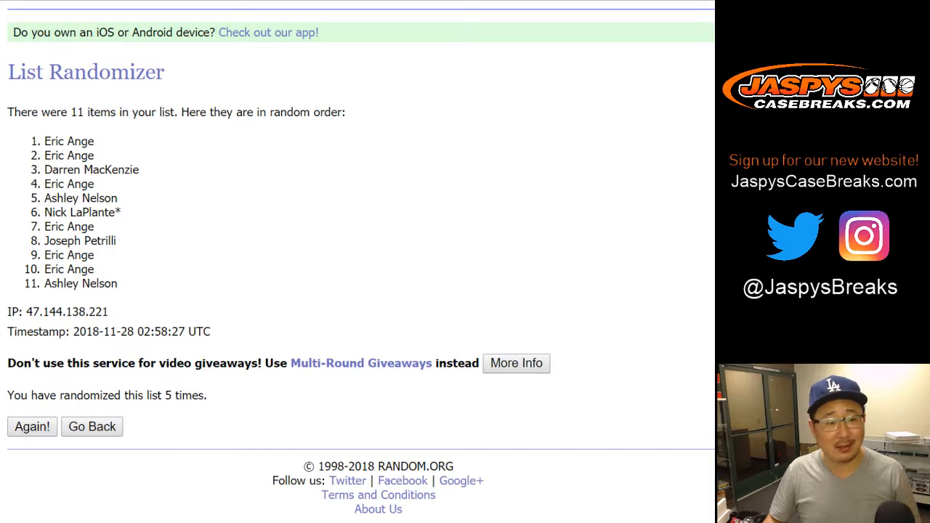
Step: Copy the final 11 randomized names and return to the spreadsheet
{"action": "left_click_drag", "start_coordinate": [44, 138], "coordinate": [120, 285]}
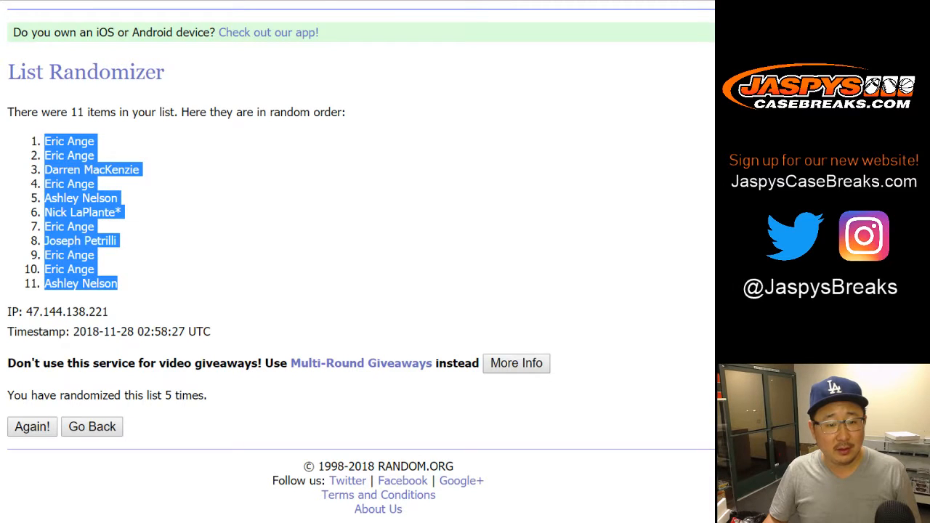
{"action": "key", "text": "ctrl+c"}
{"action": "key", "text": "alt+Tab"}
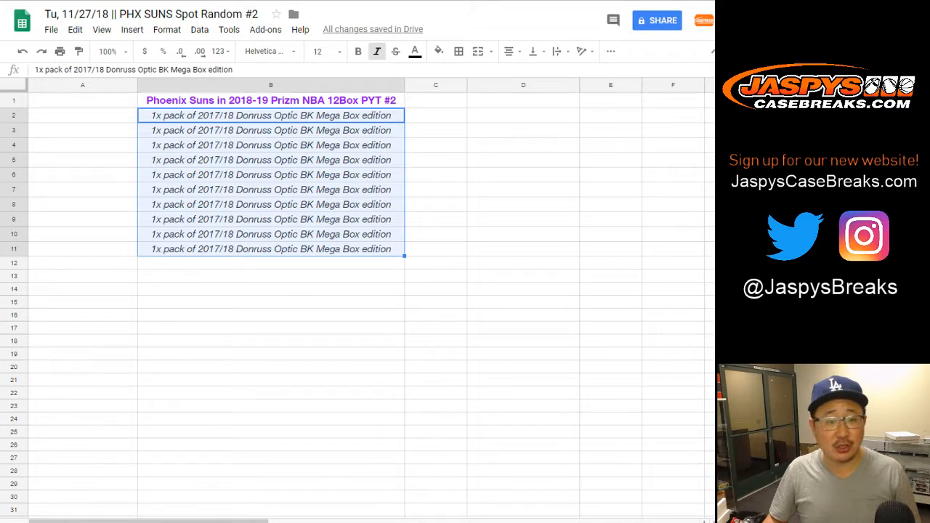
Step: Paste the 11 names into column A from A1 and highlight them with their prizes A2:B11
{"action": "right_click", "coordinate": [116, 102]}
{"action": "left_click", "coordinate": [149, 143]}
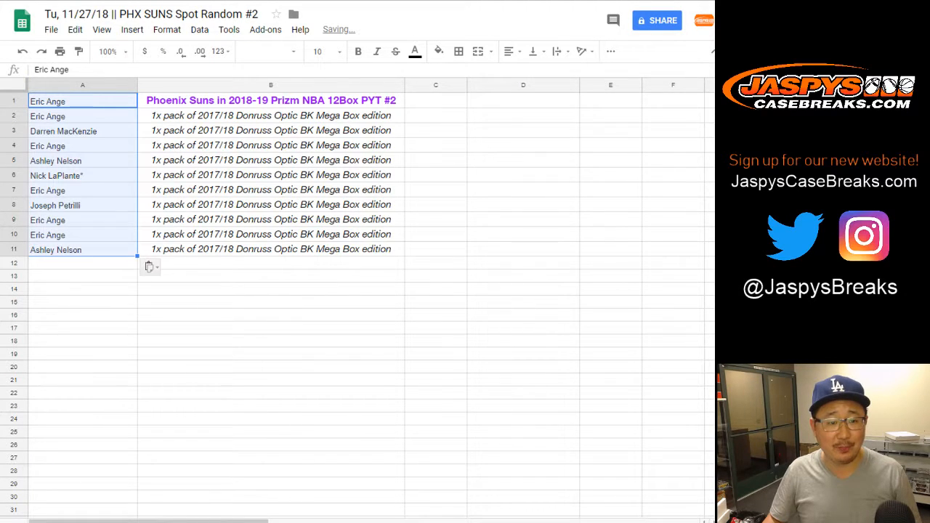
{"action": "left_click", "coordinate": [14, 101]}
{"action": "left_click_drag", "start_coordinate": [48, 116], "coordinate": [364, 249]}
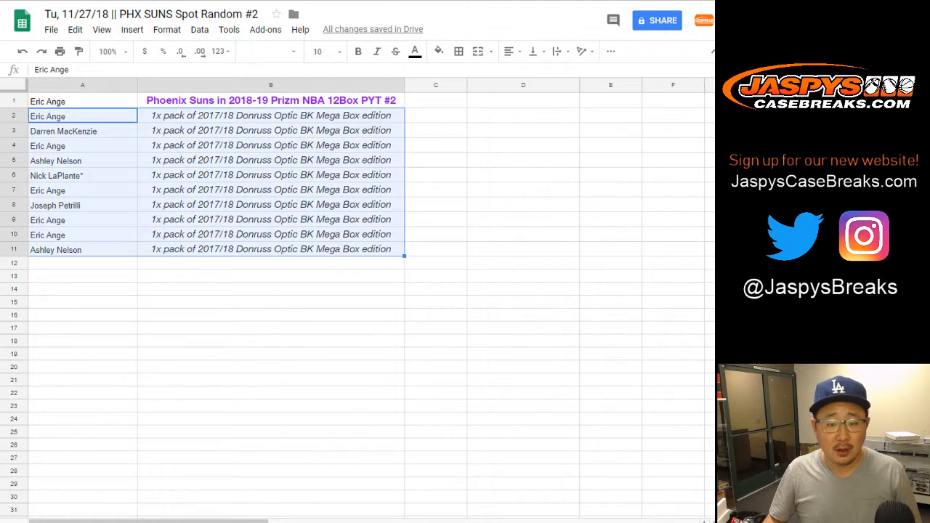